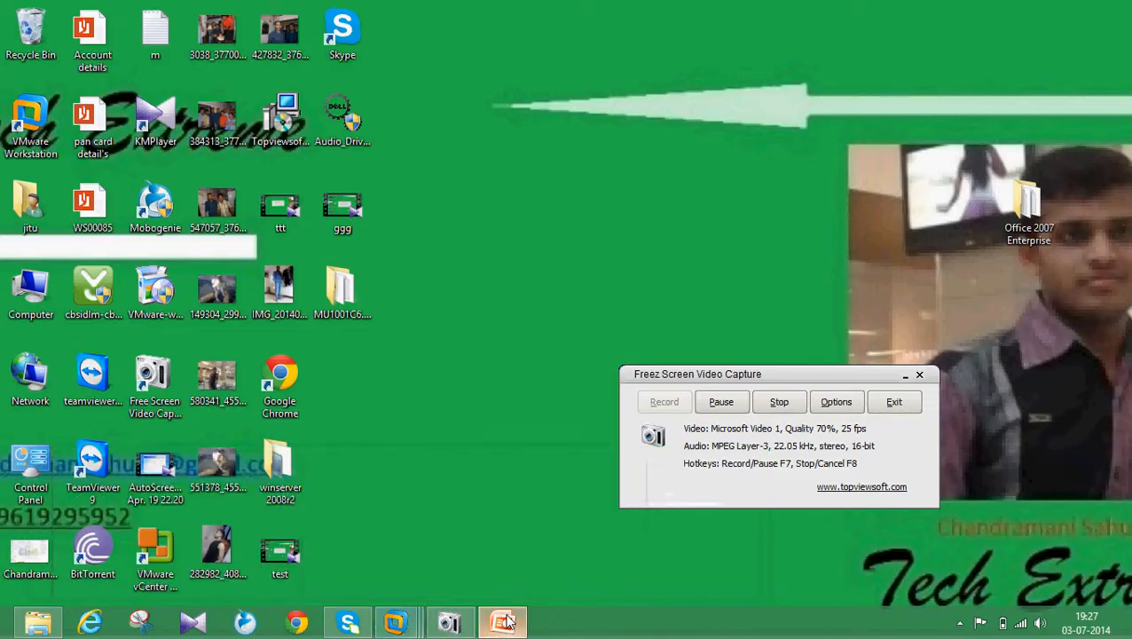
# Show the PowerPoint title slide, switch to Chrome, search Google for "youtube" and open the YouTube site.
pyautogui.click(502, 623)
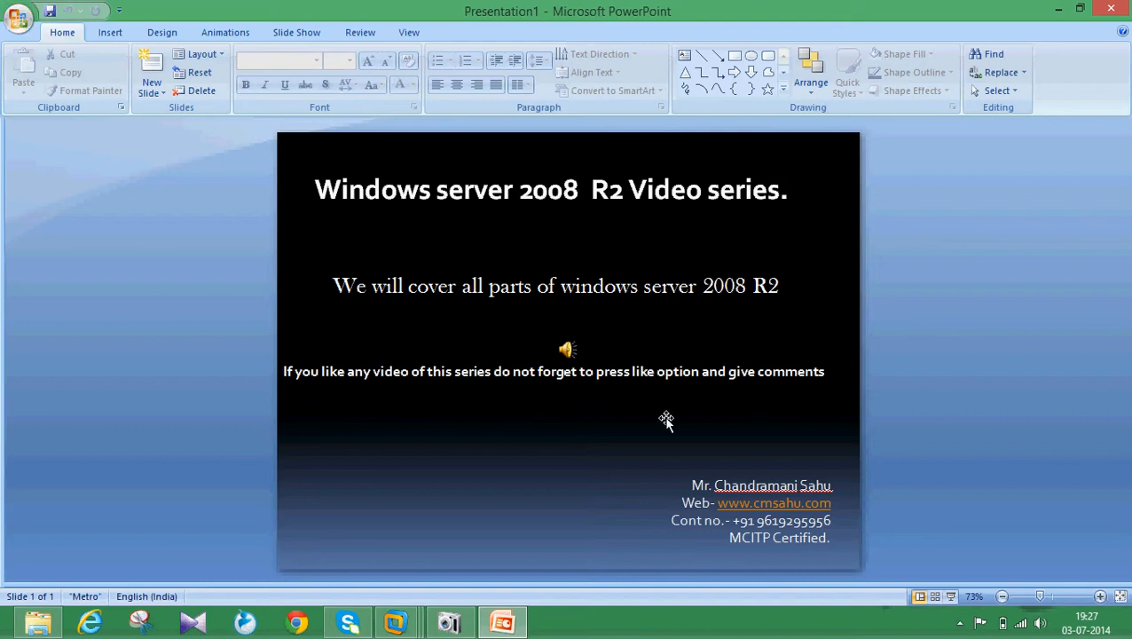
pyautogui.click(297, 621)
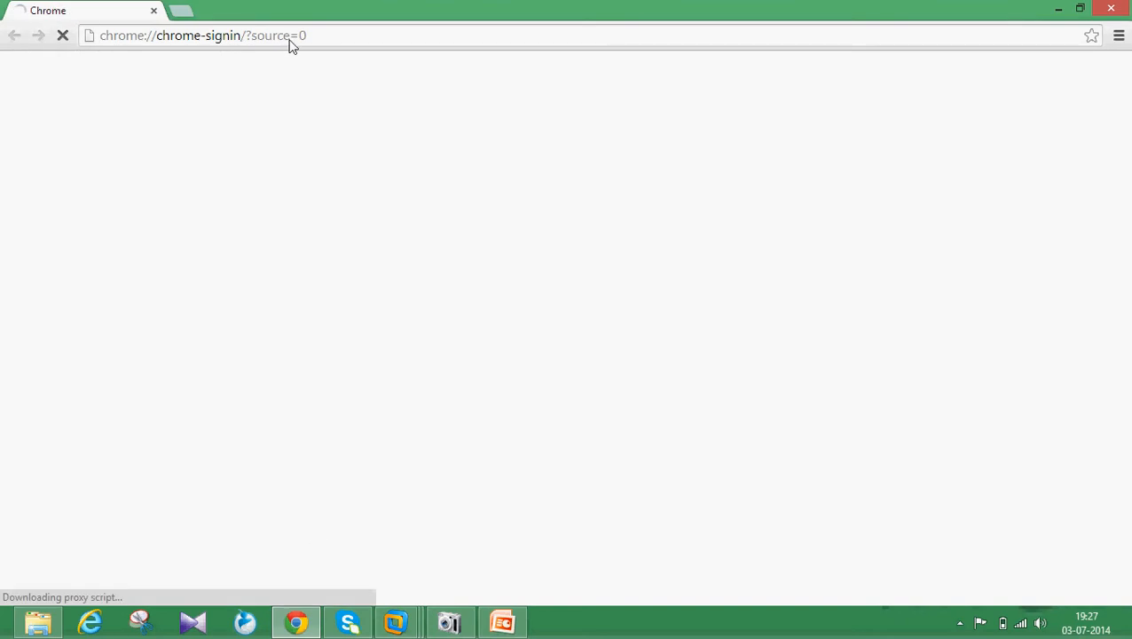
pyautogui.click(291, 43)
pyautogui.write('youtube')
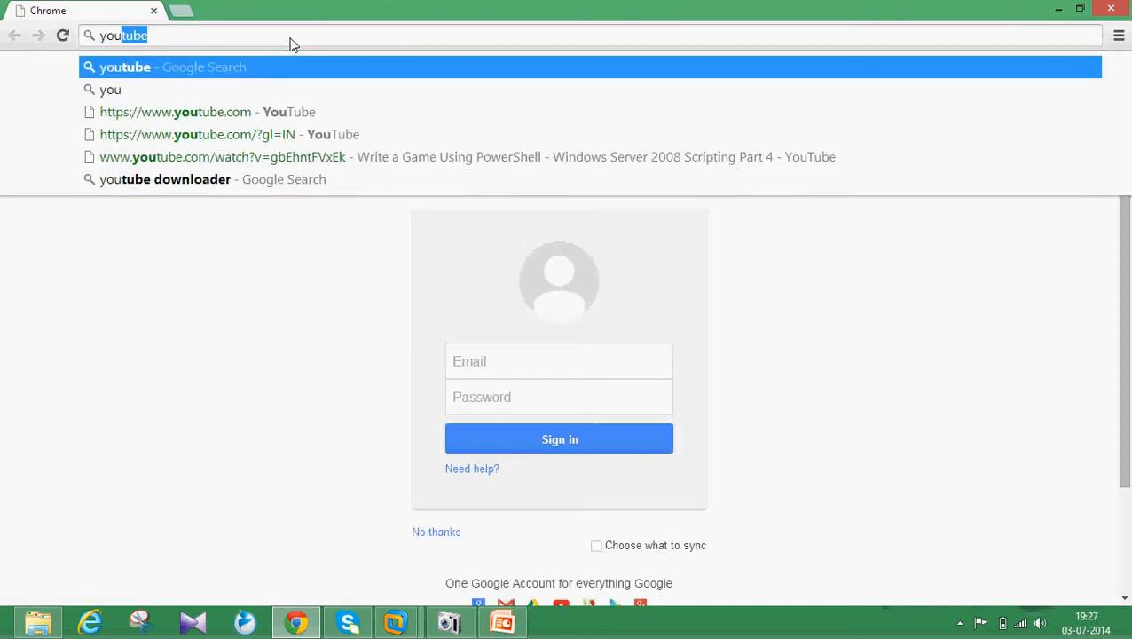
pyautogui.press('Return')
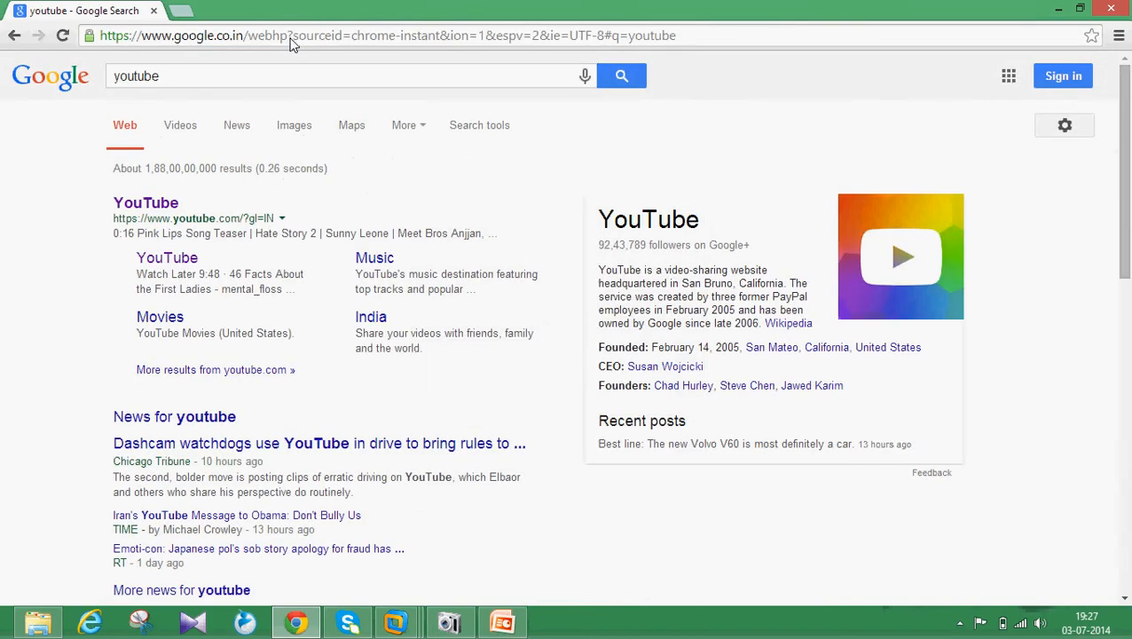
pyautogui.click(174, 204)
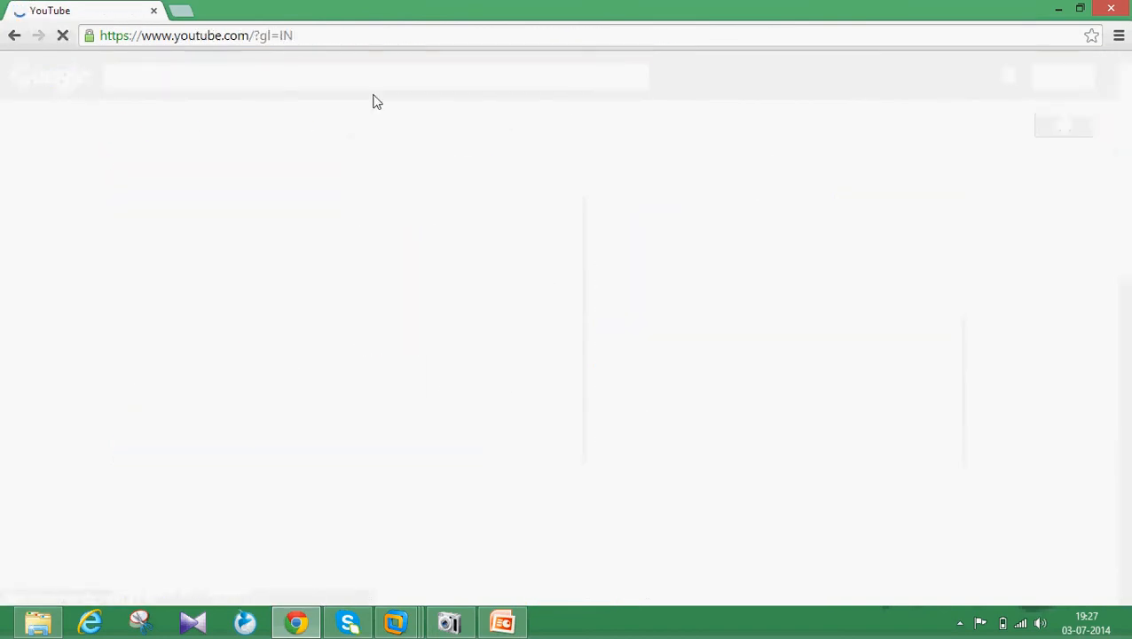
# Search YouTube for the video author's full name.
pyautogui.write('c')
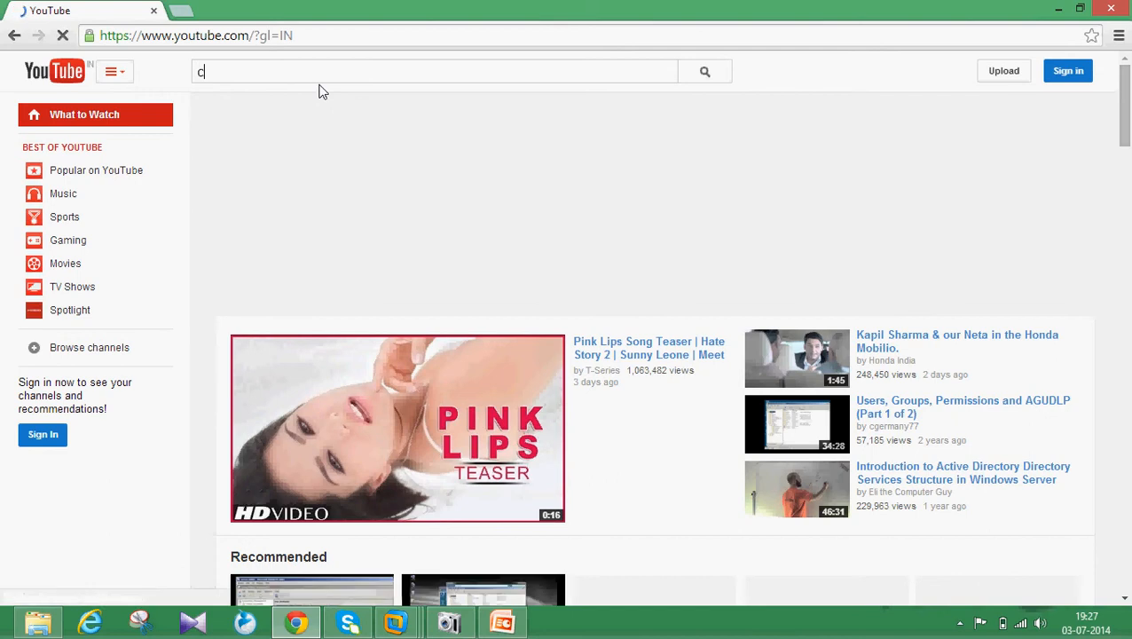
pyautogui.write('handram')
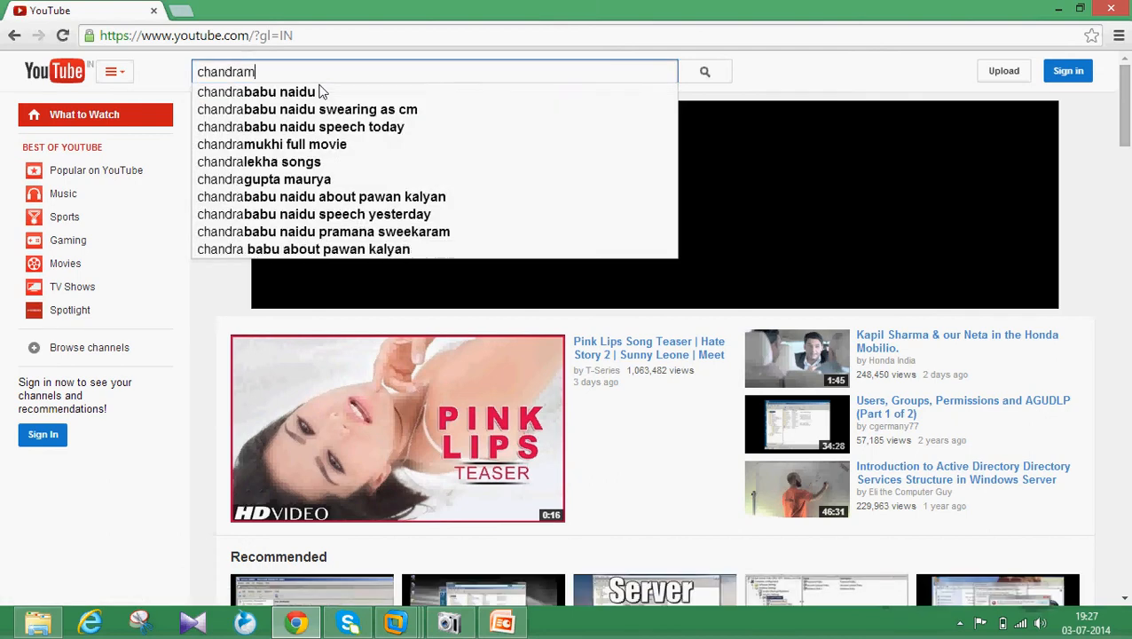
pyautogui.write('ani sahu')
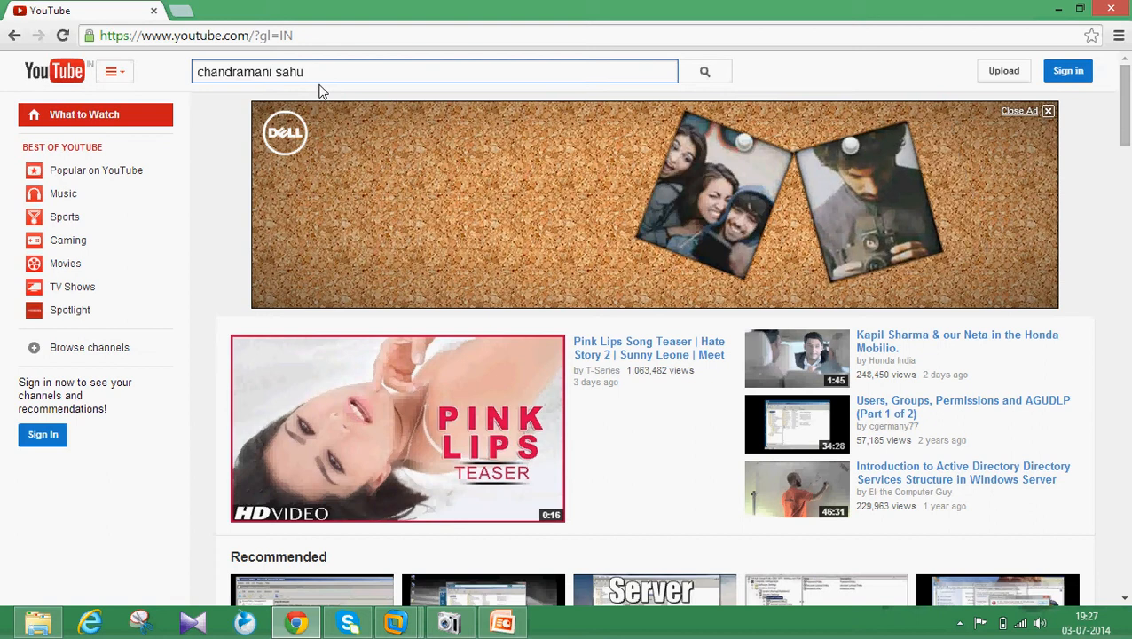
pyautogui.press('Return')
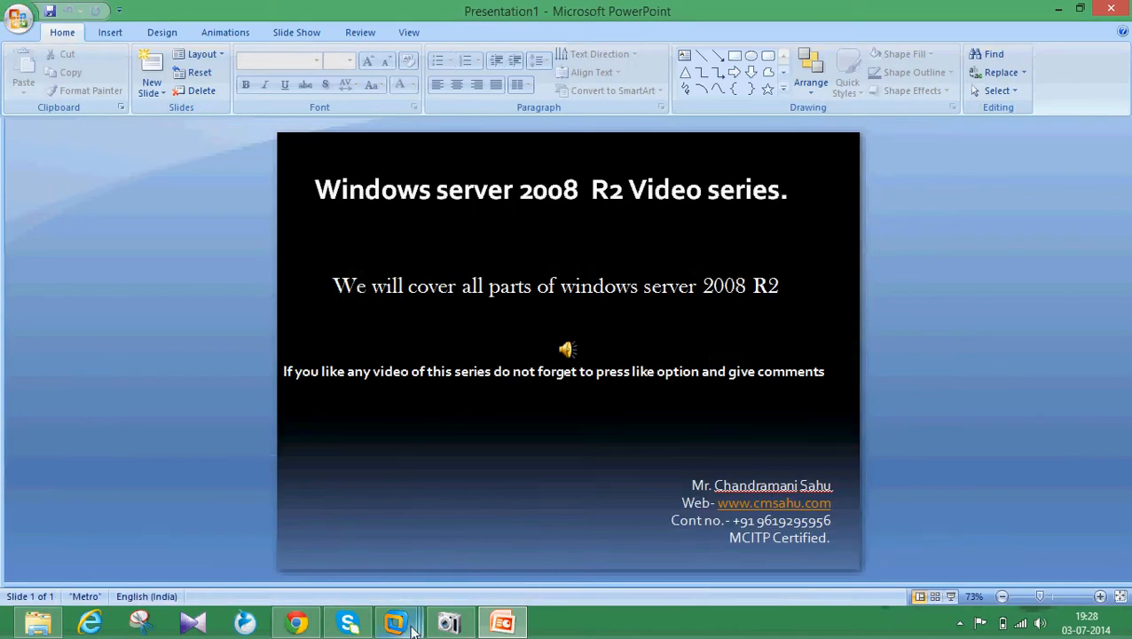
# Switch to the Windows Server 2008 R2 x64 virtual machine and view the Users container and the cmsahu.com domain's containers.
pyautogui.moveTo(398, 628)
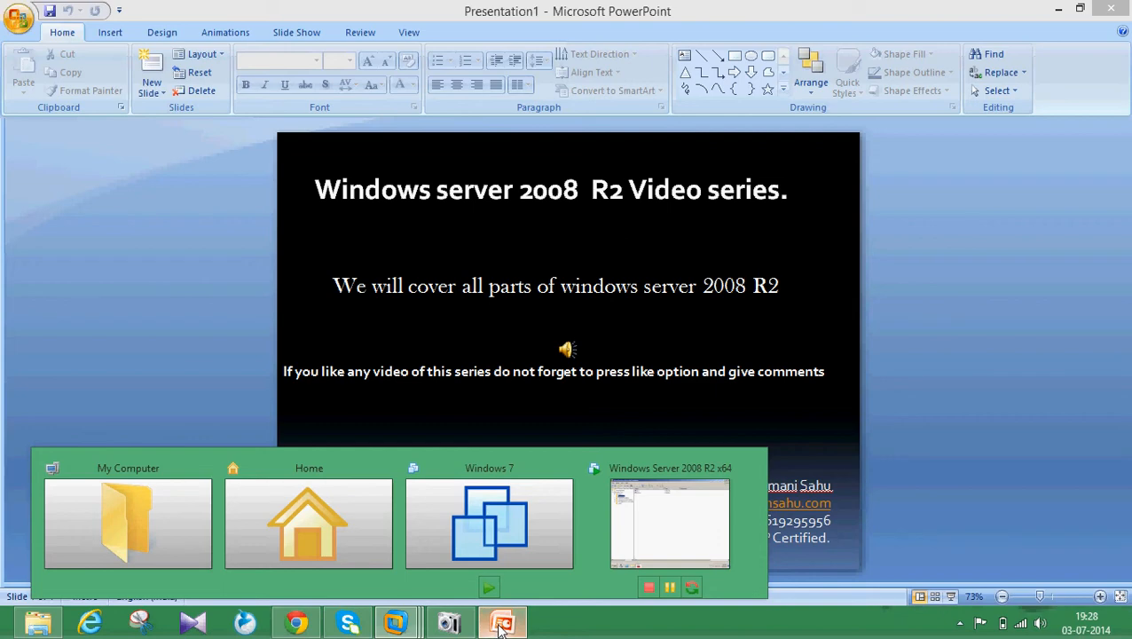
pyautogui.click(686, 548)
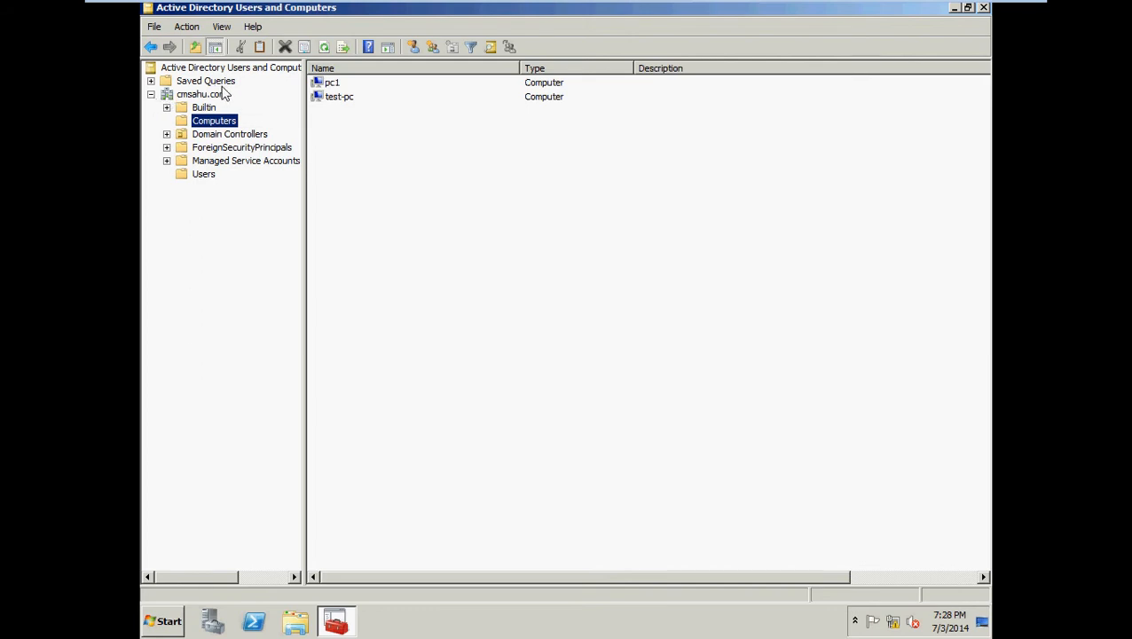
pyautogui.click(195, 176)
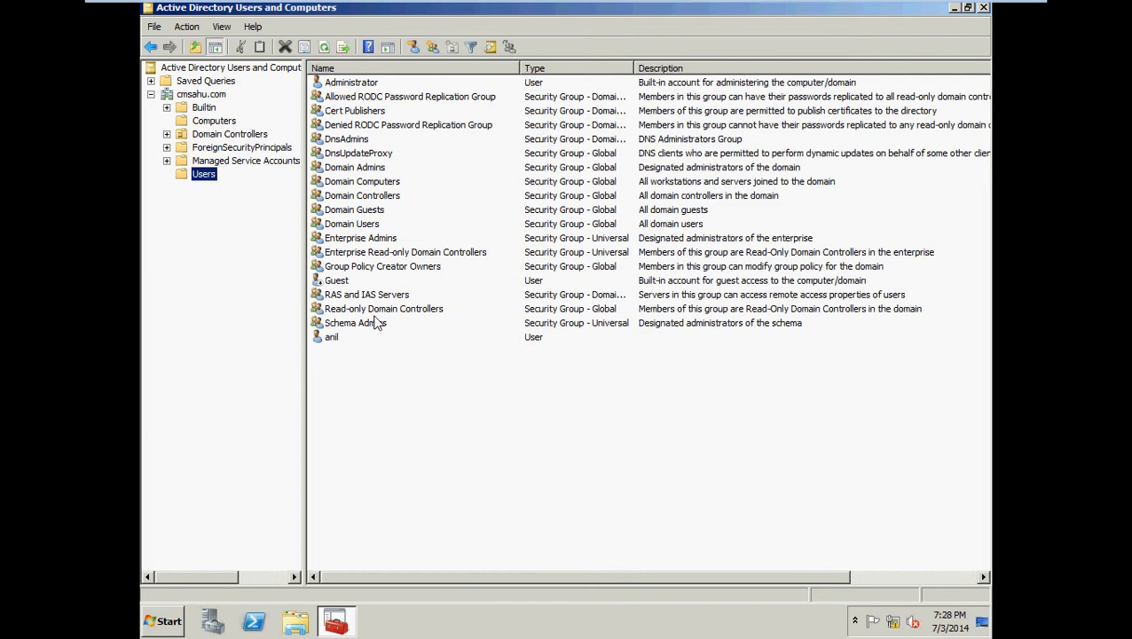
pyautogui.click(151, 94)
pyautogui.click(199, 96)
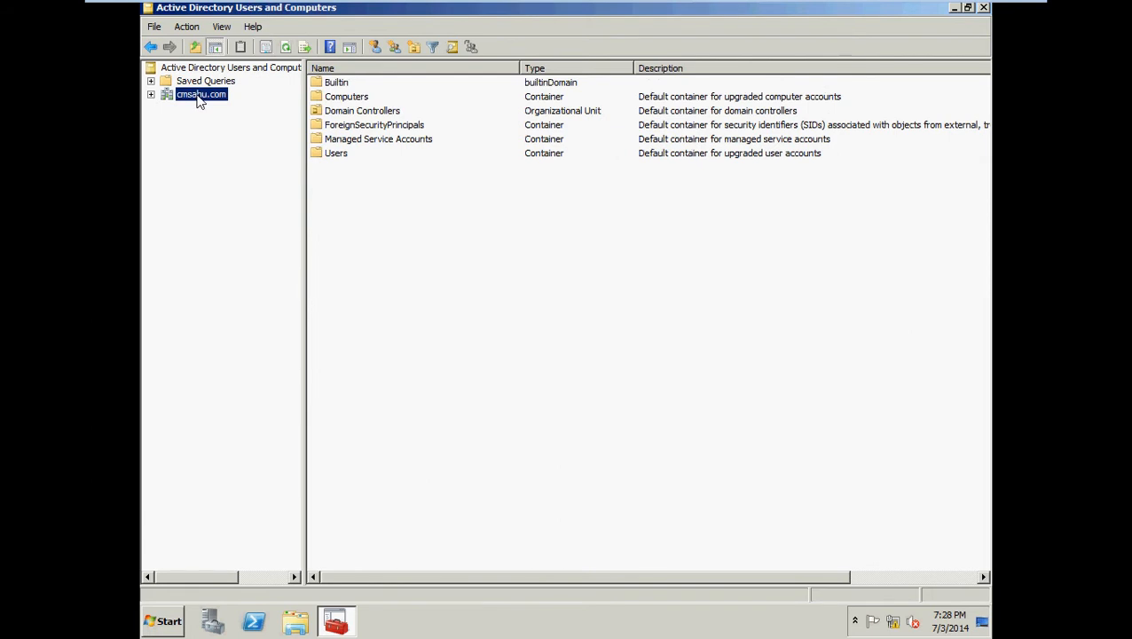
pyautogui.click(150, 95)
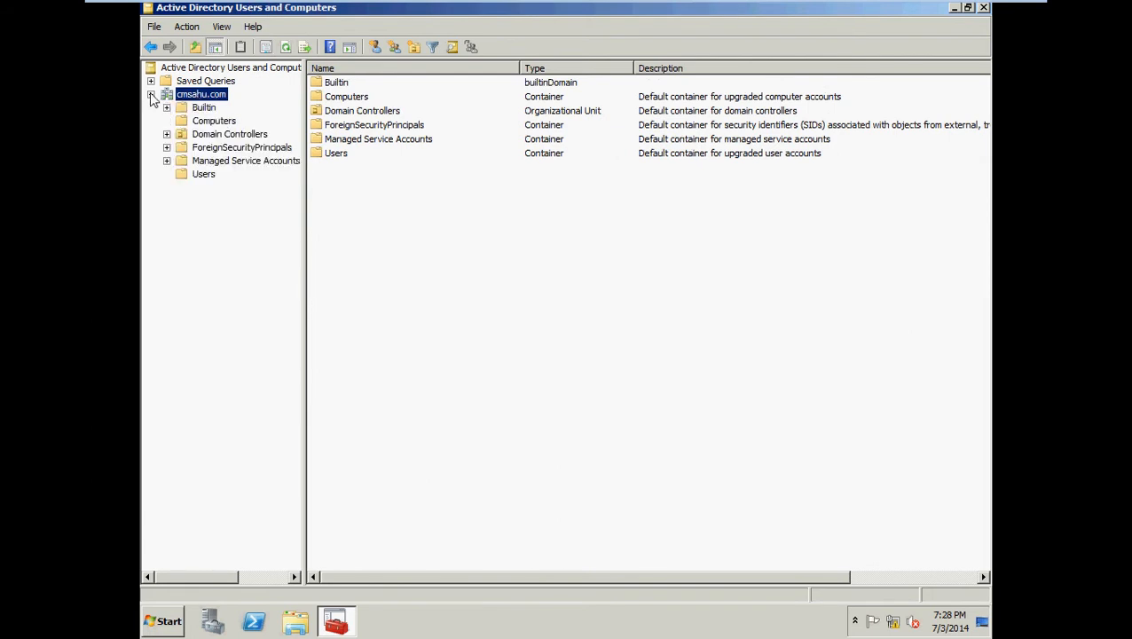
# Start the Delegation of Control Wizard on the cmsahu.com domain, add the non-built-in user from the Users container, and continue to the tasks page.
pyautogui.rightClick(206, 96)
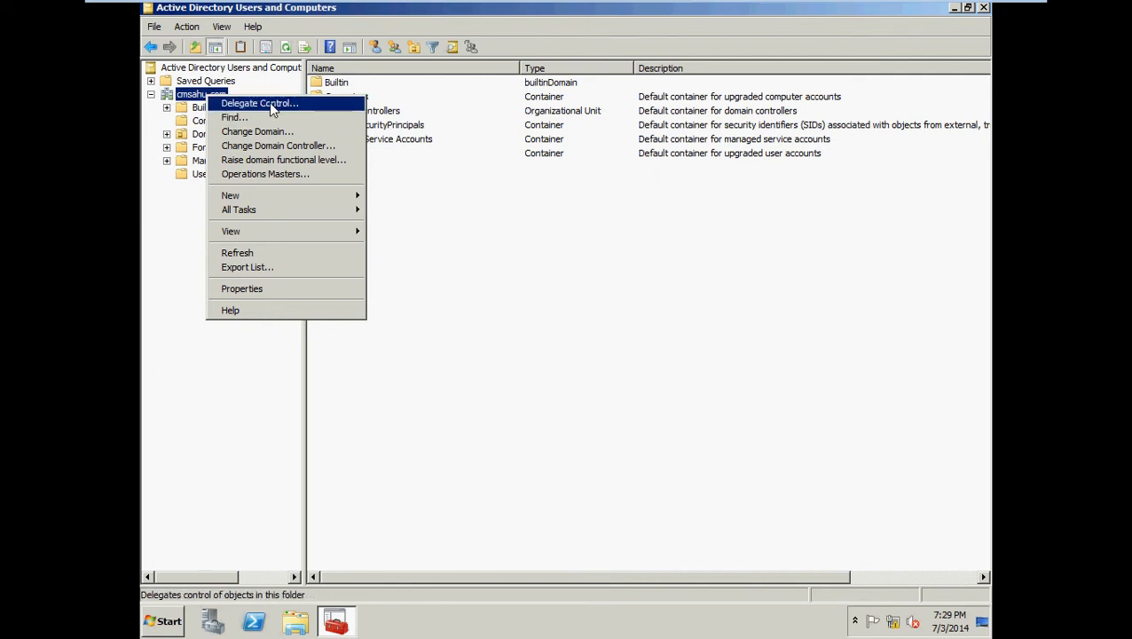
pyautogui.rightClick(207, 89)
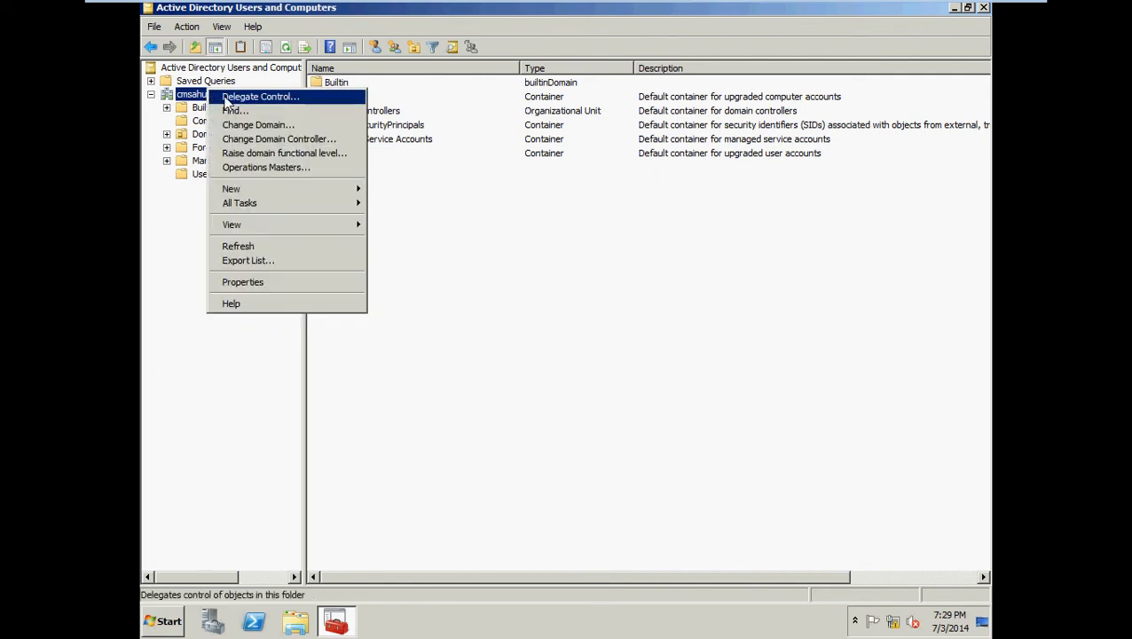
pyautogui.click(232, 99)
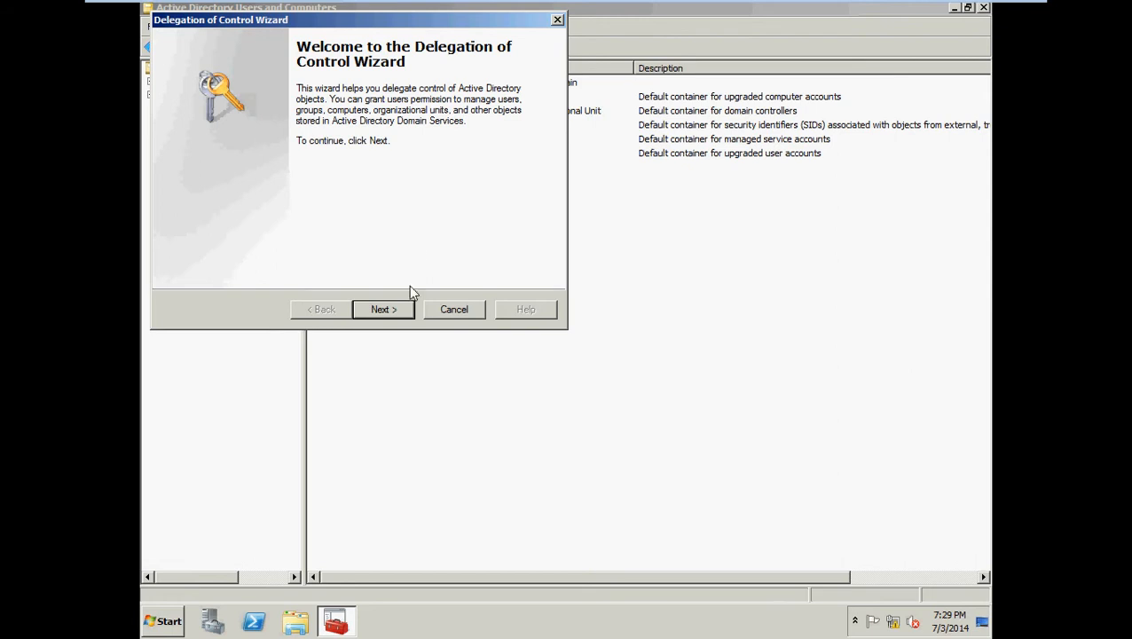
pyautogui.click(392, 318)
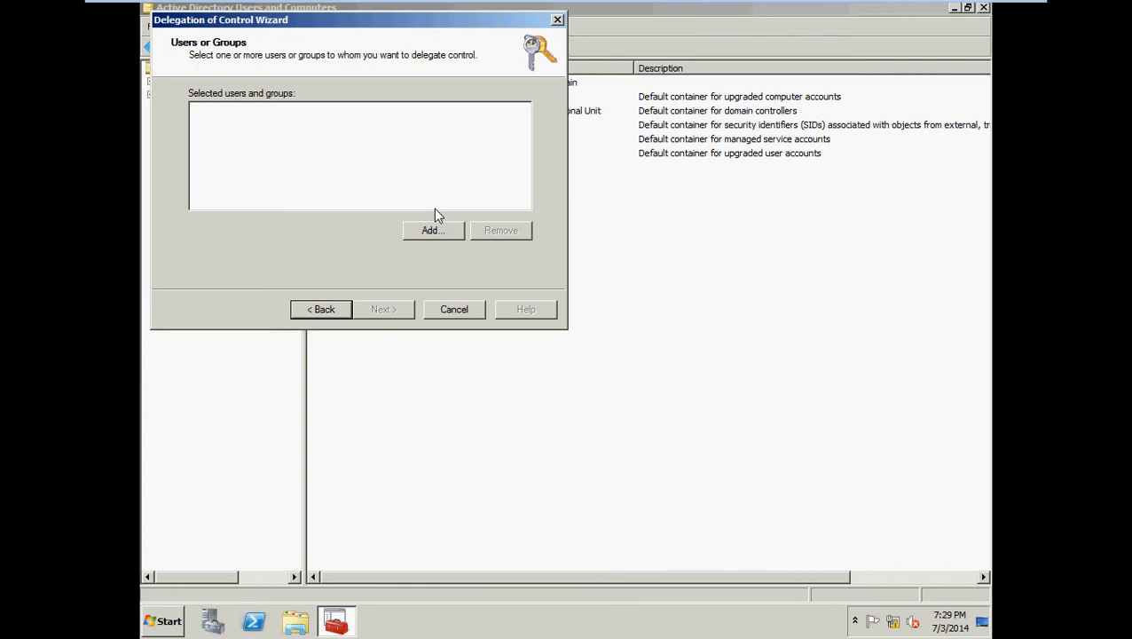
pyautogui.click(432, 231)
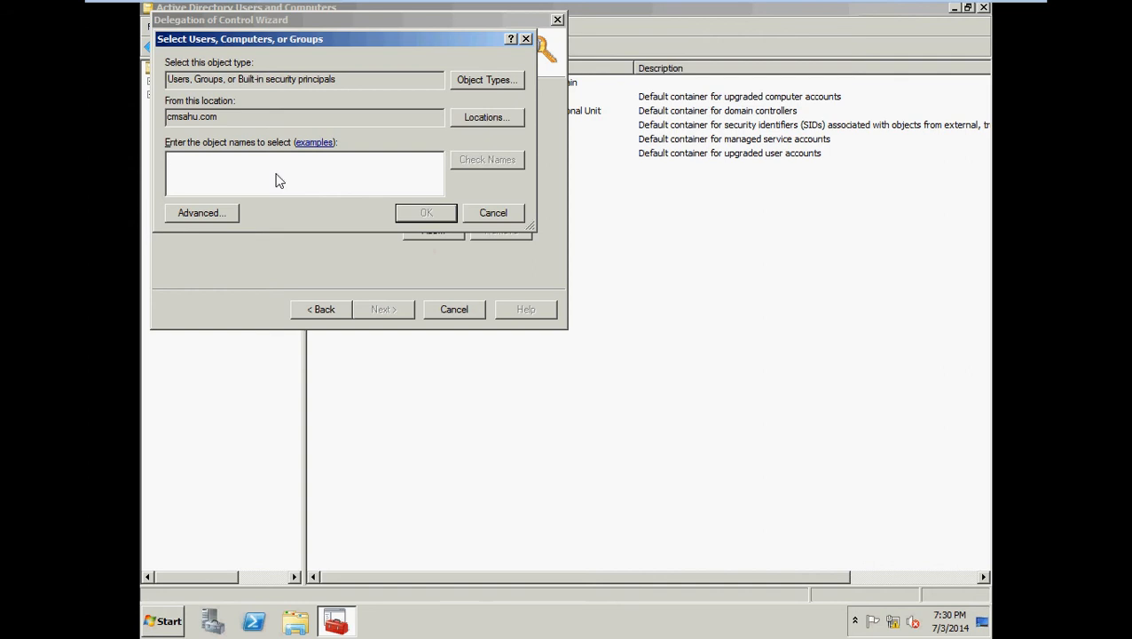
pyautogui.write('anil')
pyautogui.click(491, 163)
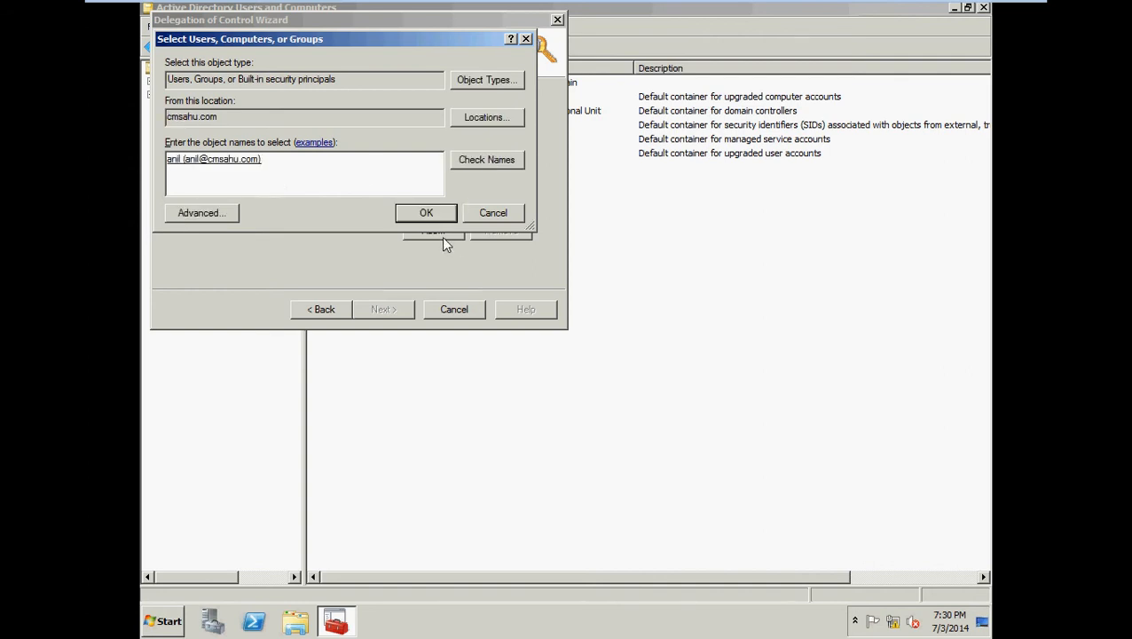
pyautogui.click(424, 220)
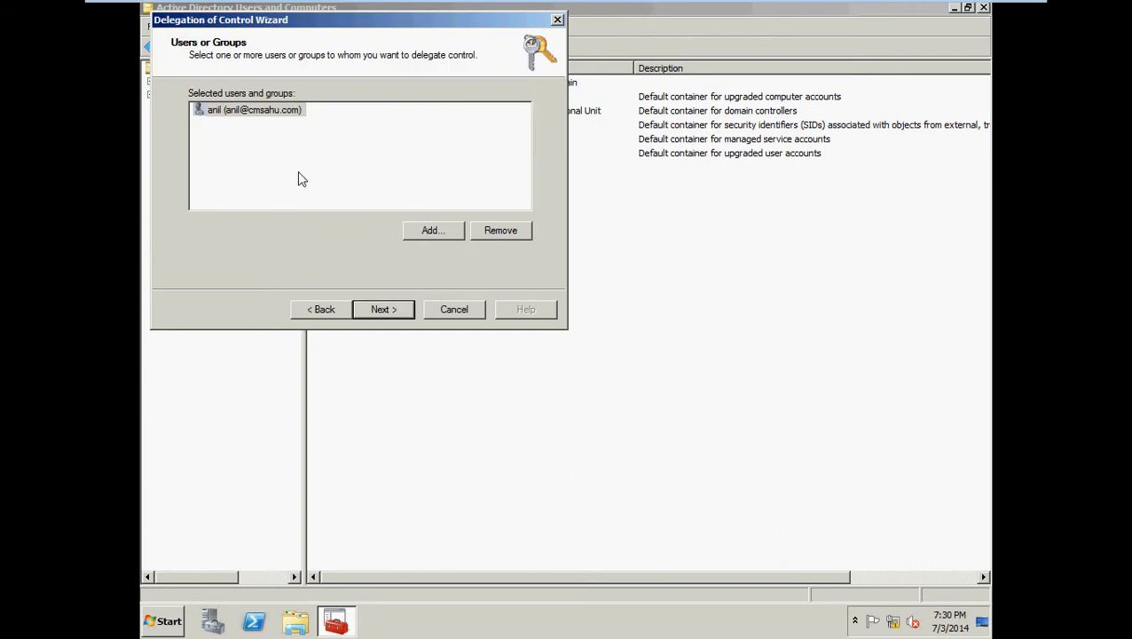
pyautogui.click(395, 311)
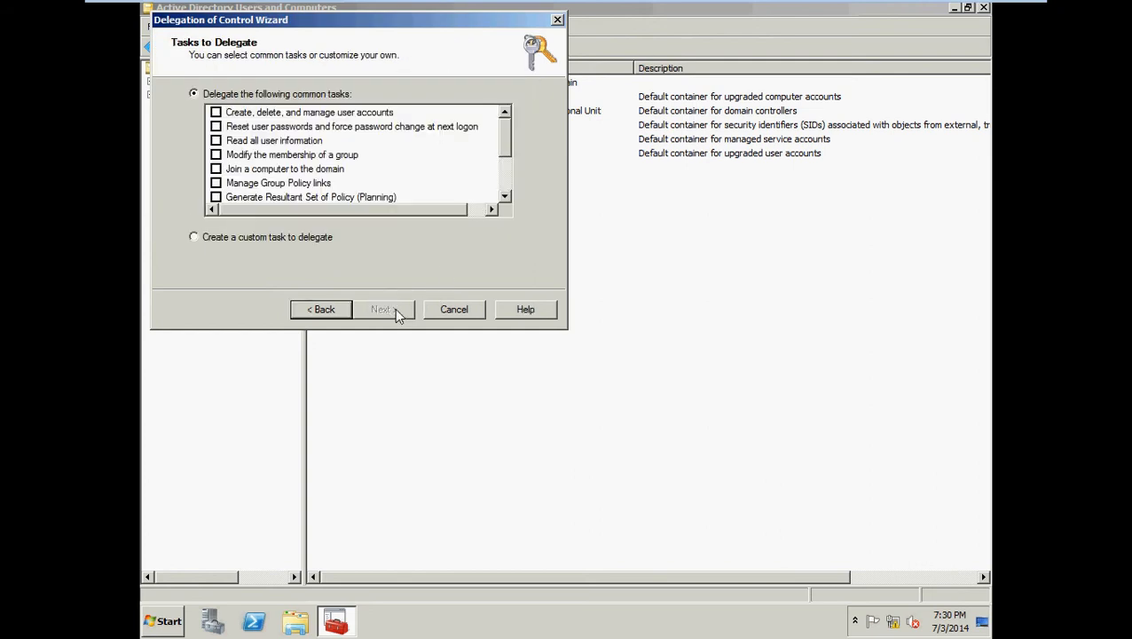
# Review the common tasks, trying user account management, password resets, group membership changes and joining computers to the domain as delegated tasks.
pyautogui.scroll(-1, 509, 155)
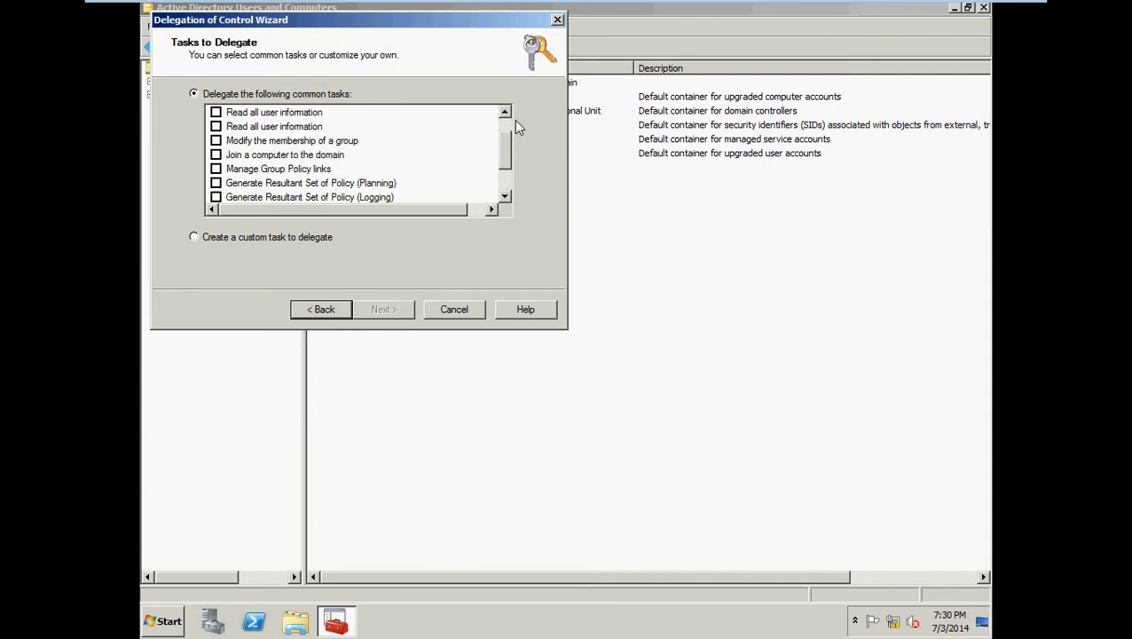
pyautogui.scroll(1, 515, 115)
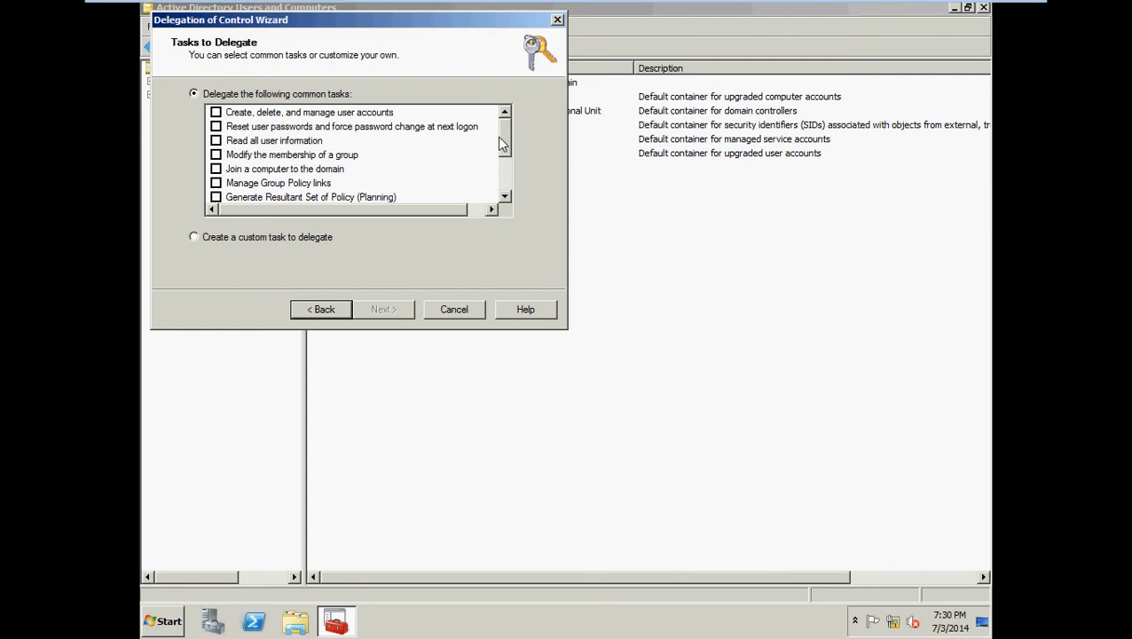
pyautogui.moveTo(502, 139)
pyautogui.mouseDown()
pyautogui.moveTo(503, 174)
pyautogui.moveTo(505, 128)
pyautogui.mouseUp()
pyautogui.click(217, 113)
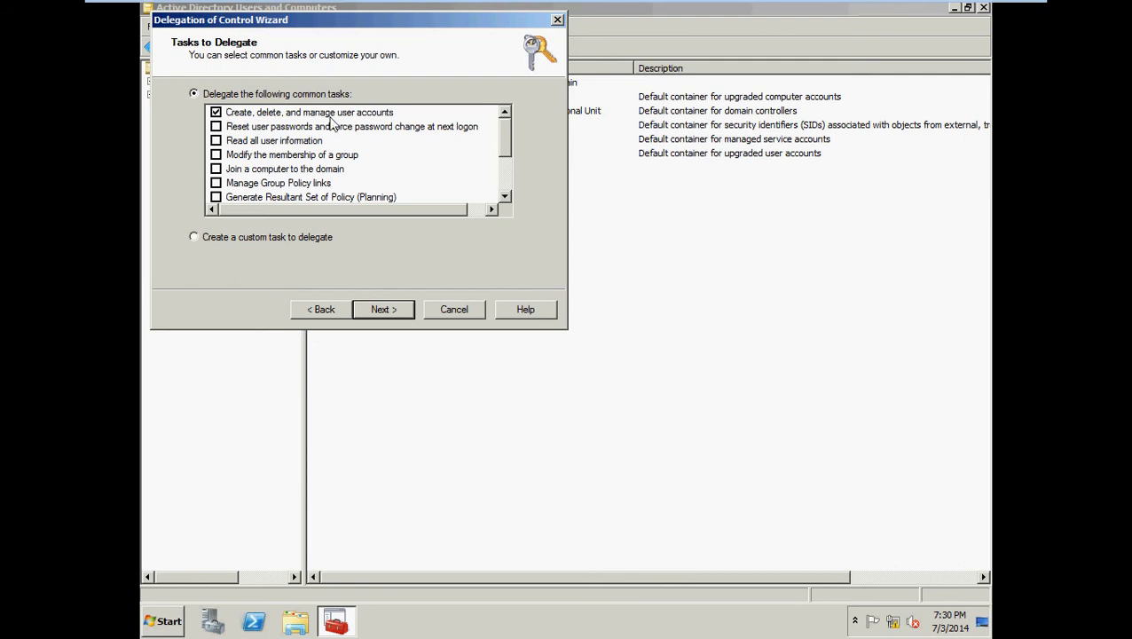
pyautogui.click(216, 112)
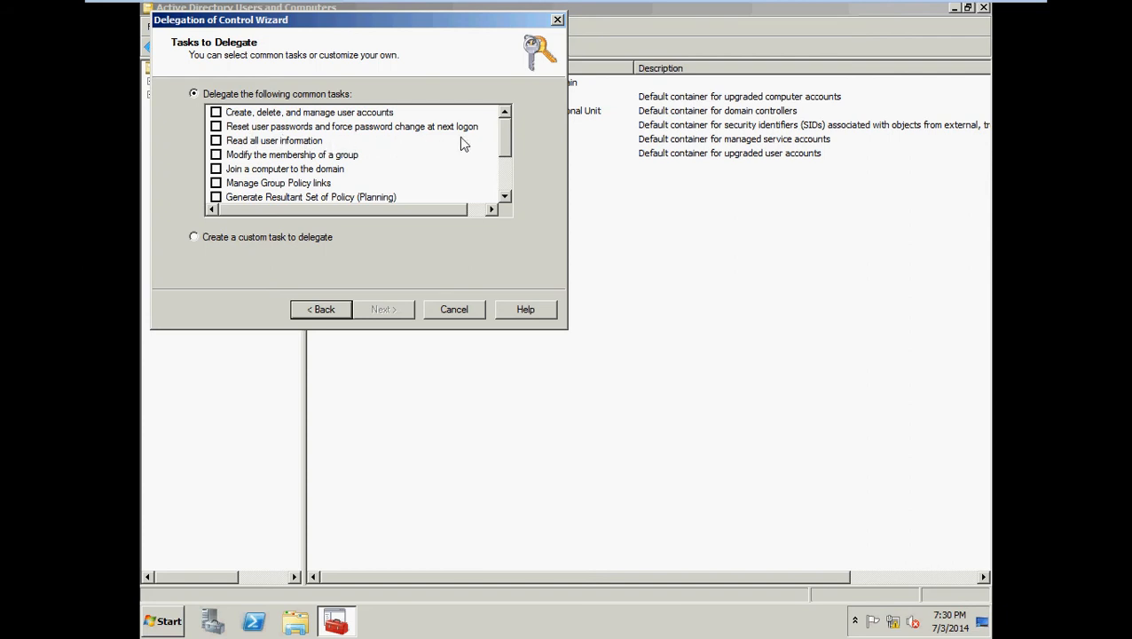
pyautogui.click(216, 126)
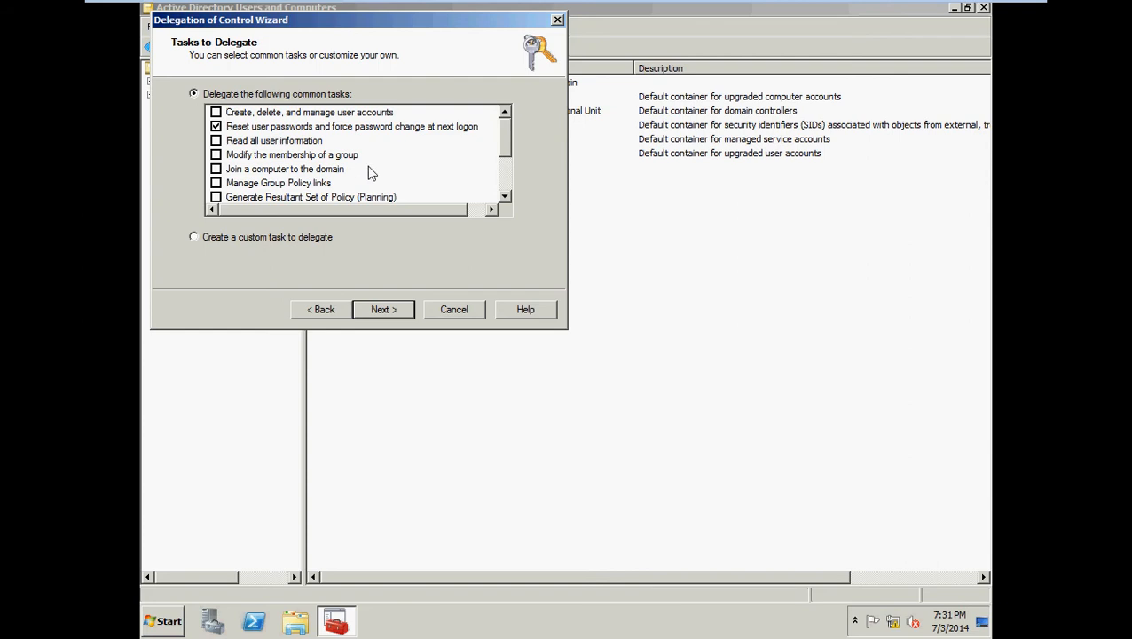
pyautogui.click(216, 155)
pyautogui.click(220, 170)
pyautogui.moveTo(502, 134); pyautogui.dragTo(516, 171)
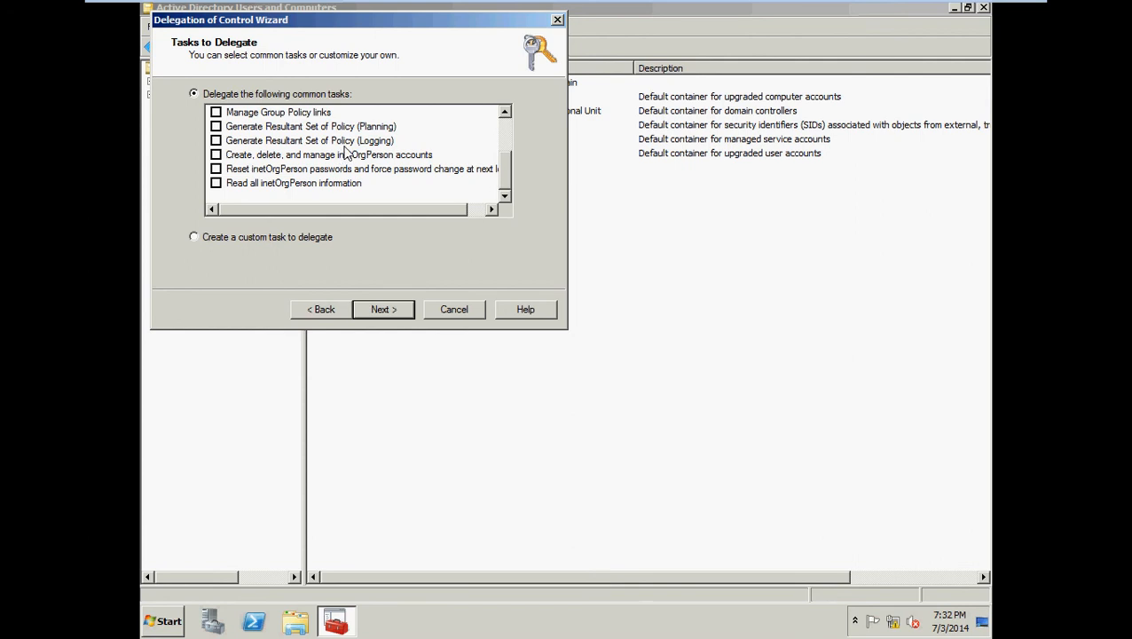
# Choose a custom task limited to specific objects in the folder, look through the object types and cancel the wizard.
pyautogui.click(197, 242)
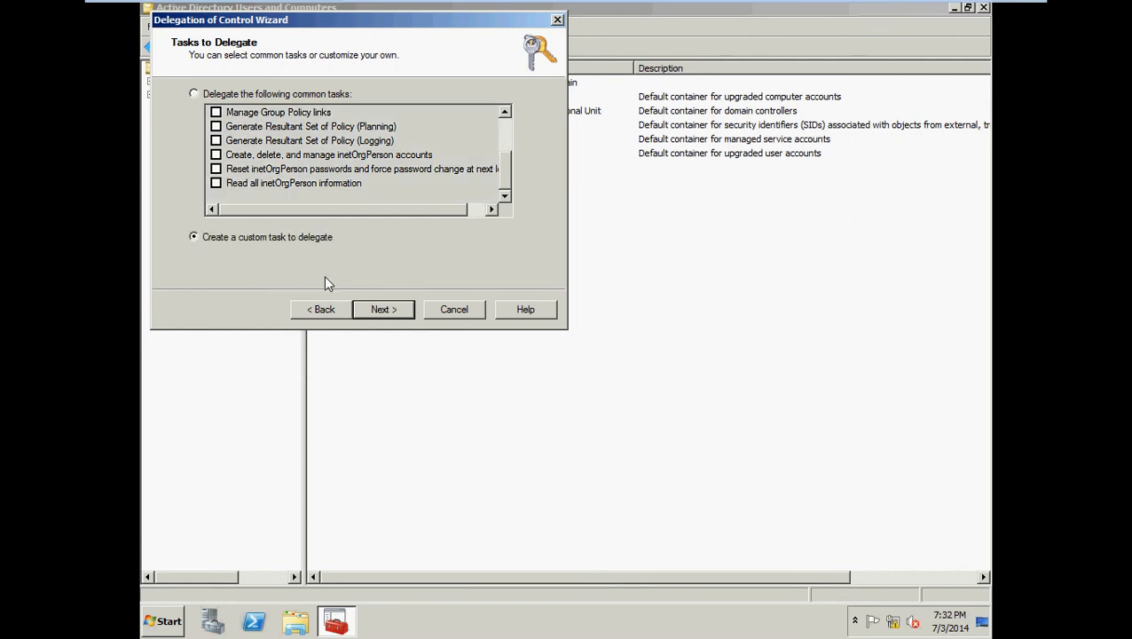
pyautogui.click(382, 309)
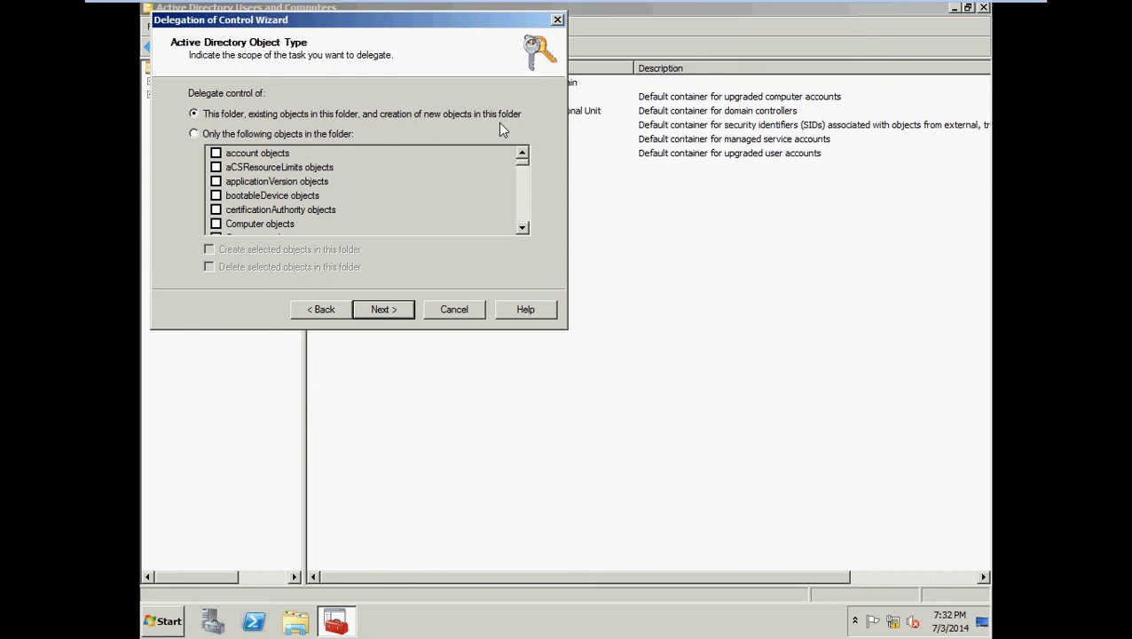
pyautogui.click(203, 133)
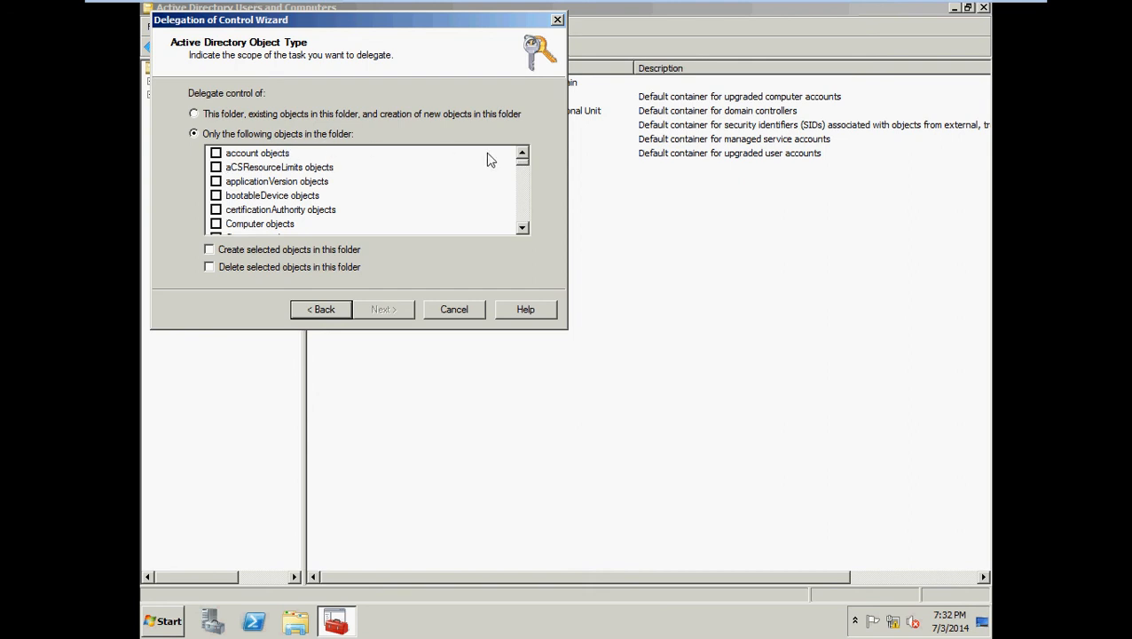
pyautogui.moveTo(522, 160); pyautogui.dragTo(535, 220)
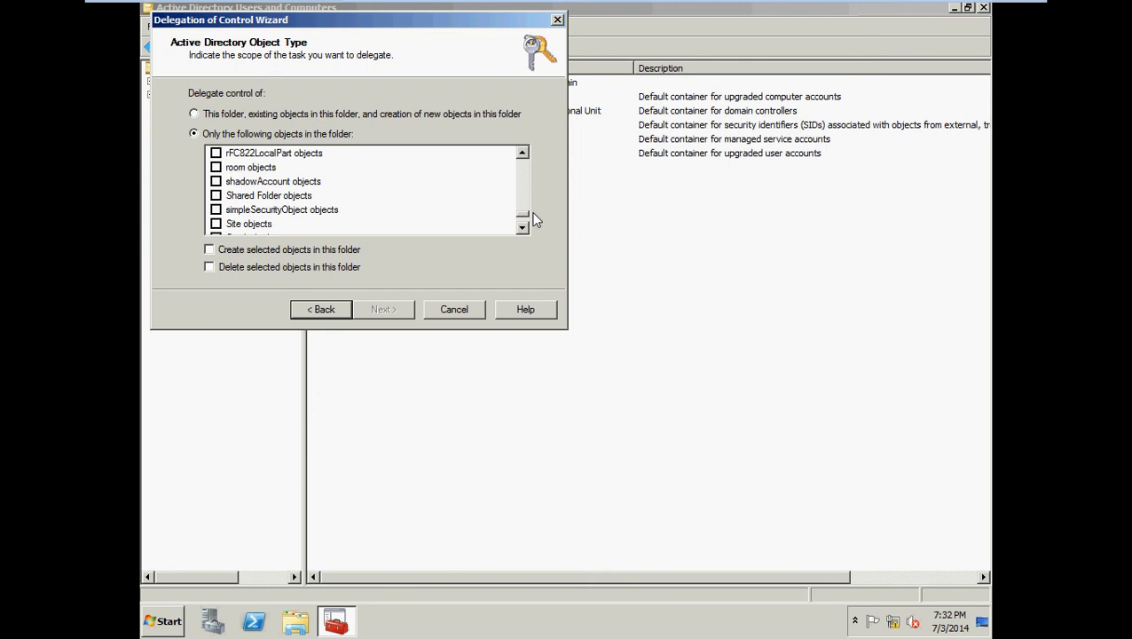
pyautogui.moveTo(535, 221); pyautogui.dragTo(547, 165)
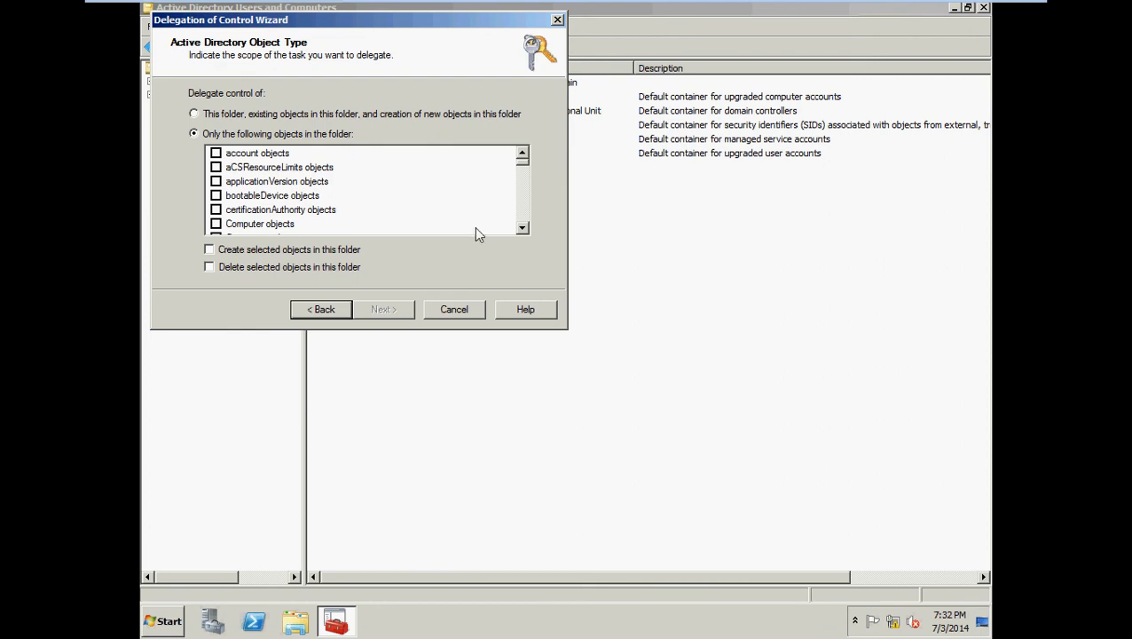
pyautogui.click(455, 310)
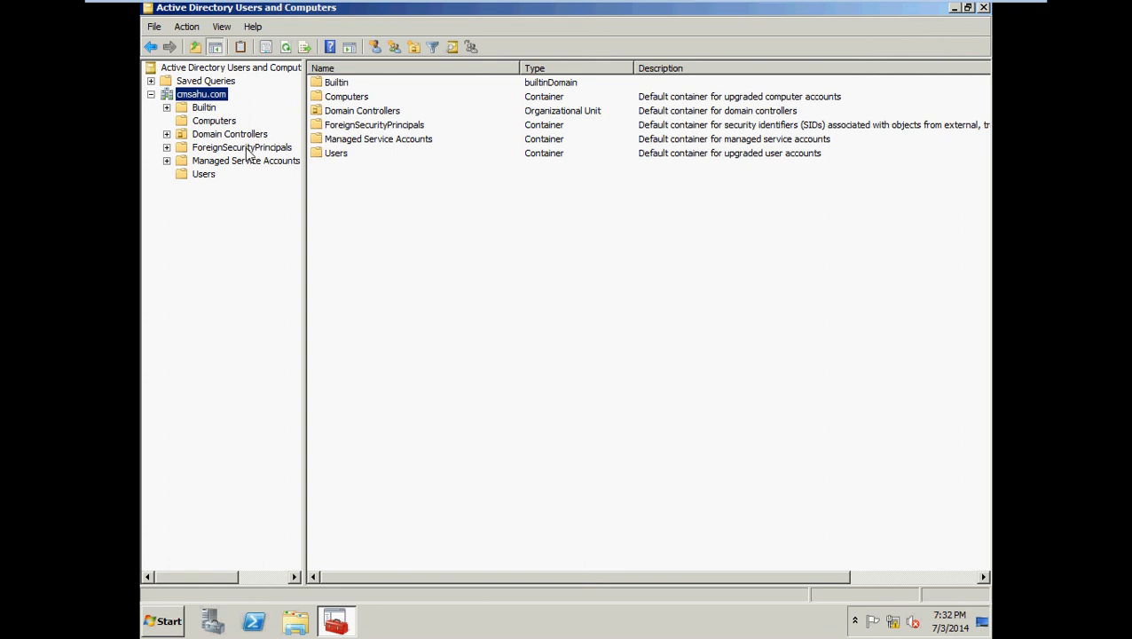
# Open the Delegation of Control Wizard for the Computers container, cancel it, and check the actions available for the Users container.
pyautogui.rightClick(205, 121)
pyautogui.click(227, 130)
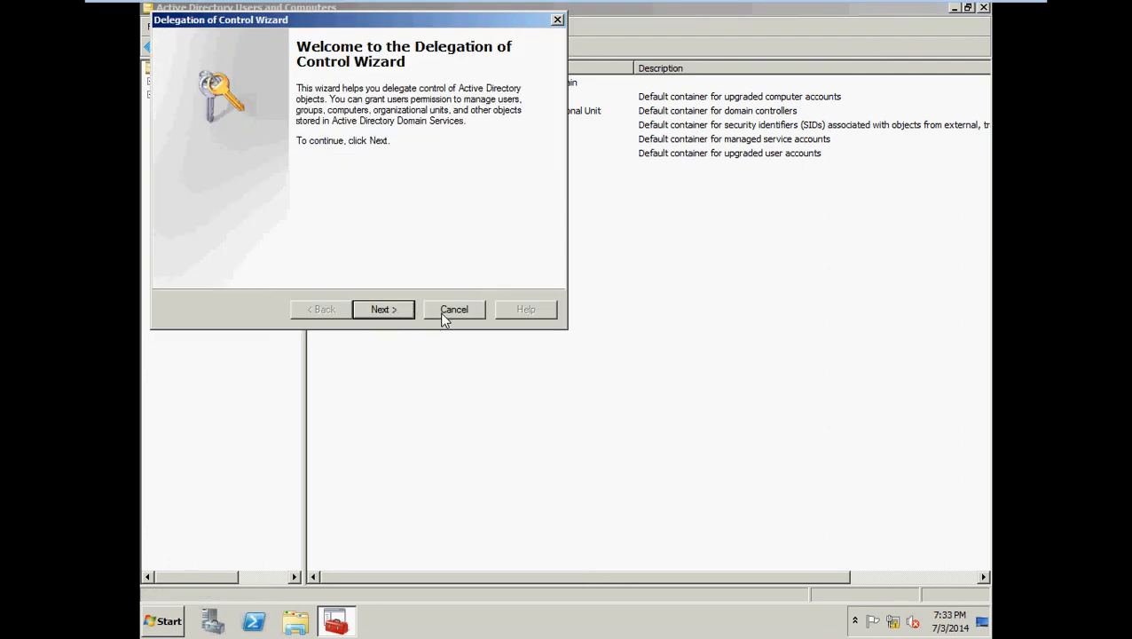
pyautogui.click(441, 312)
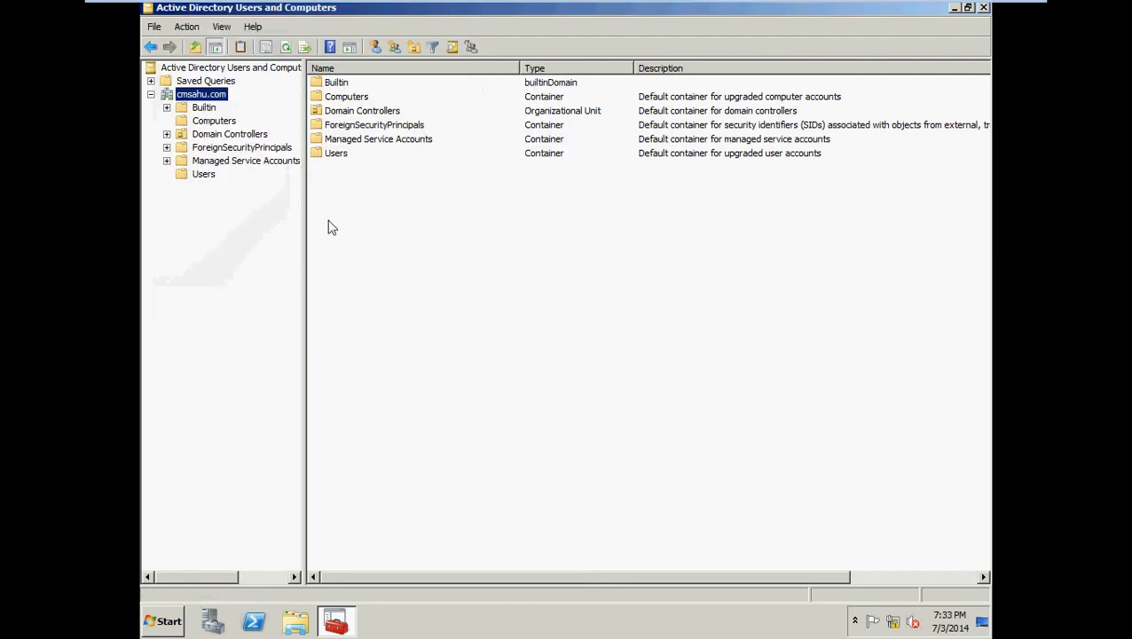
pyautogui.rightClick(201, 171)
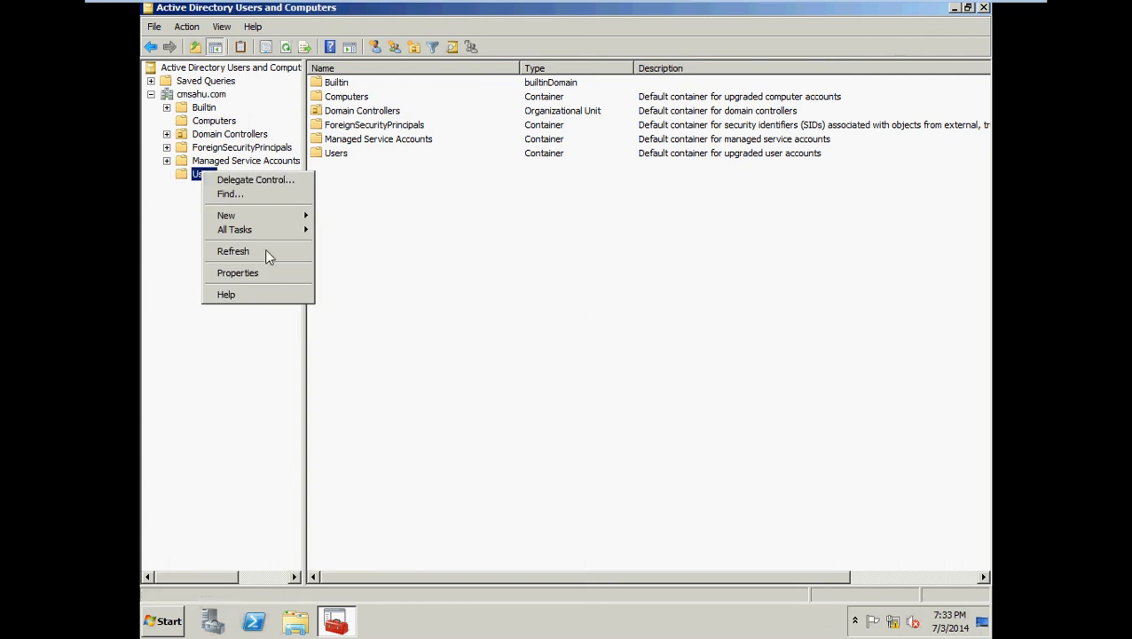
pyautogui.click(623, 279)
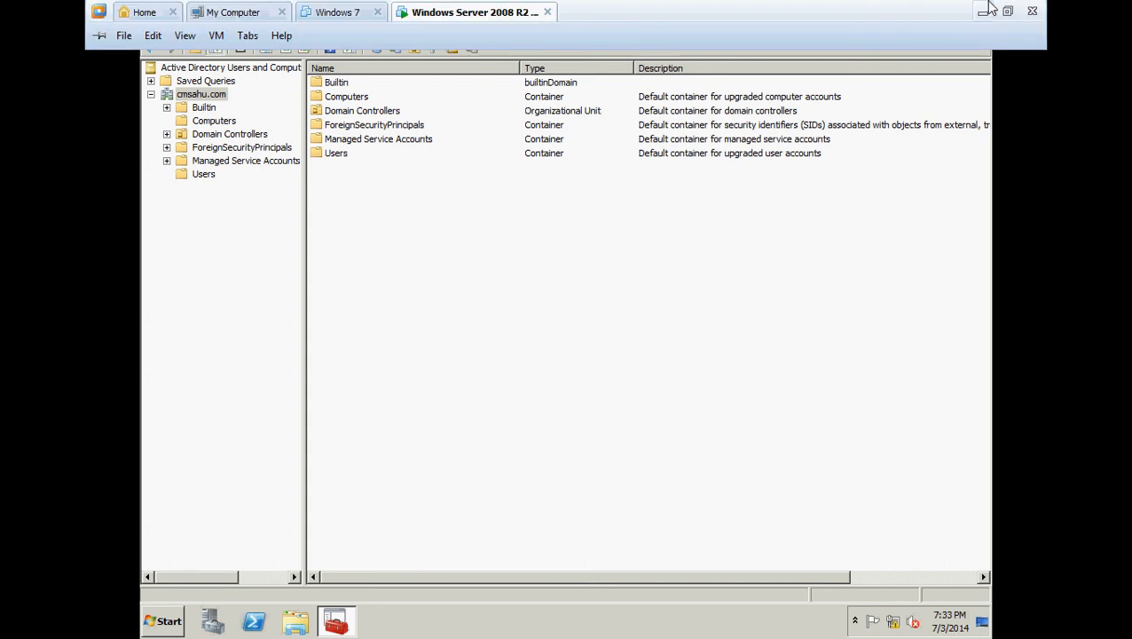
# Minimize the virtual machine window, switch to PowerPoint to view the Windows Server 2008 R2 video series slide, and minimize it.
pyautogui.click(983, 10)
pyautogui.click(1056, 7)
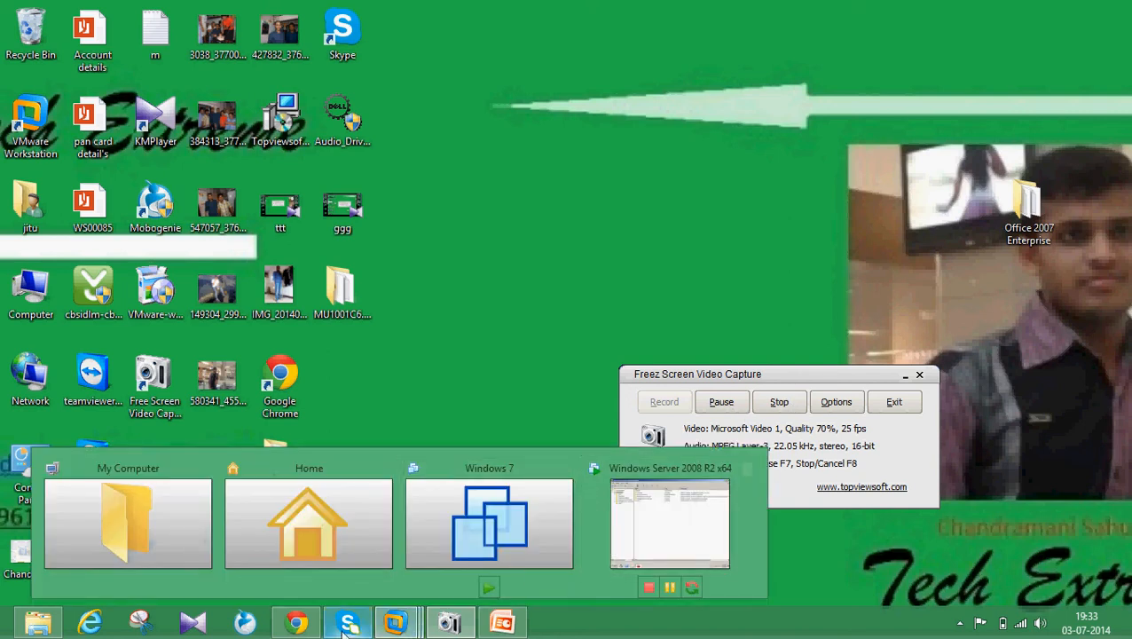
pyautogui.click(502, 623)
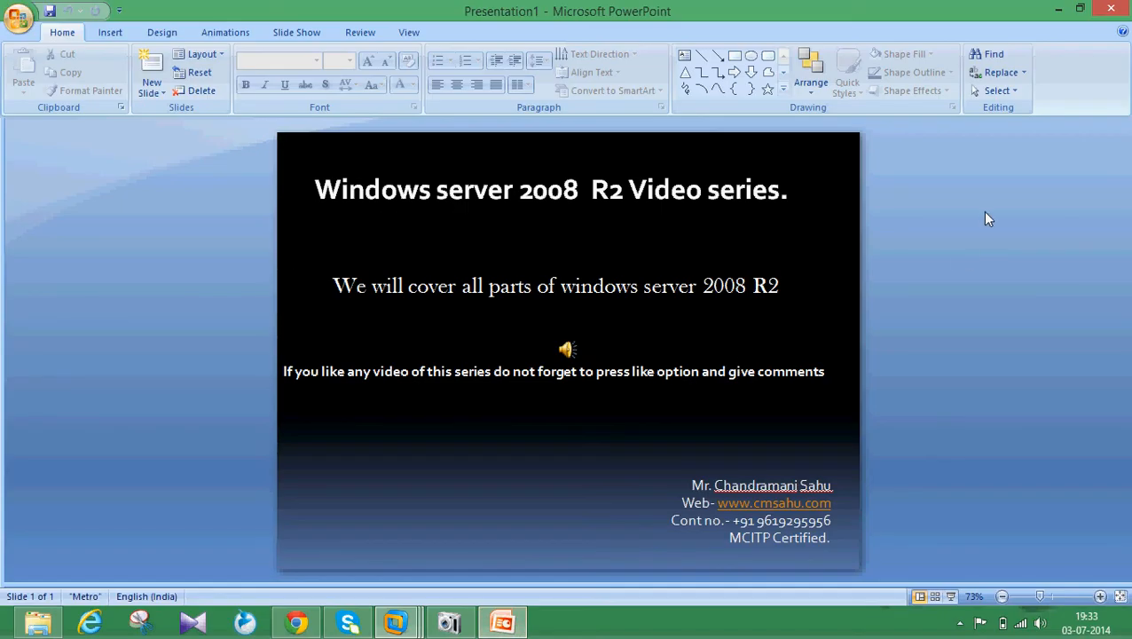
pyautogui.click(1055, 11)
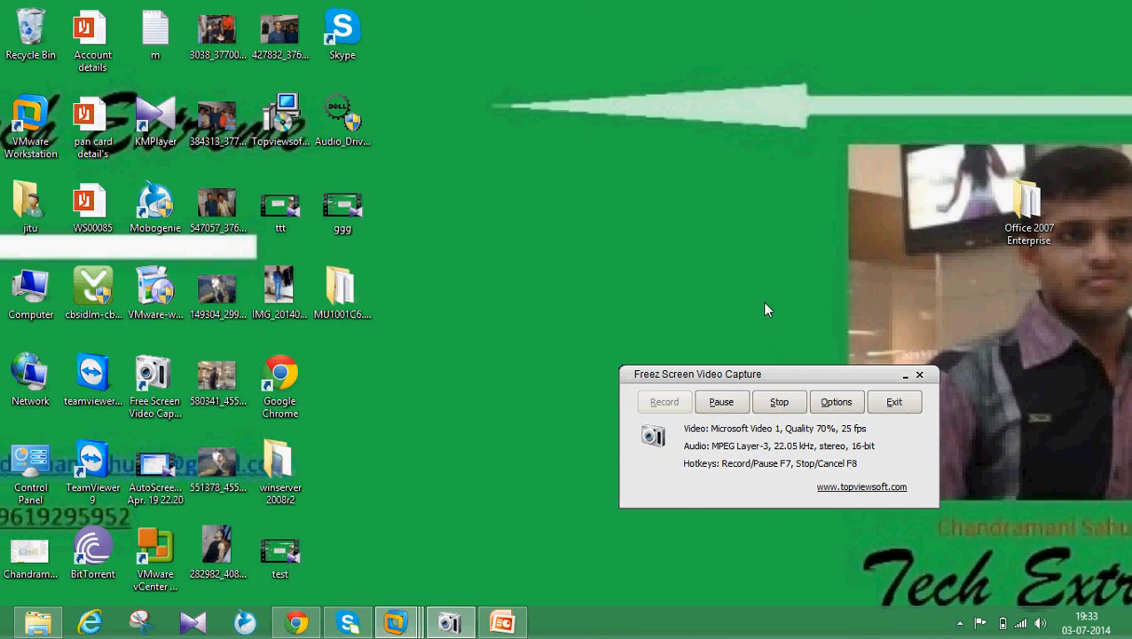